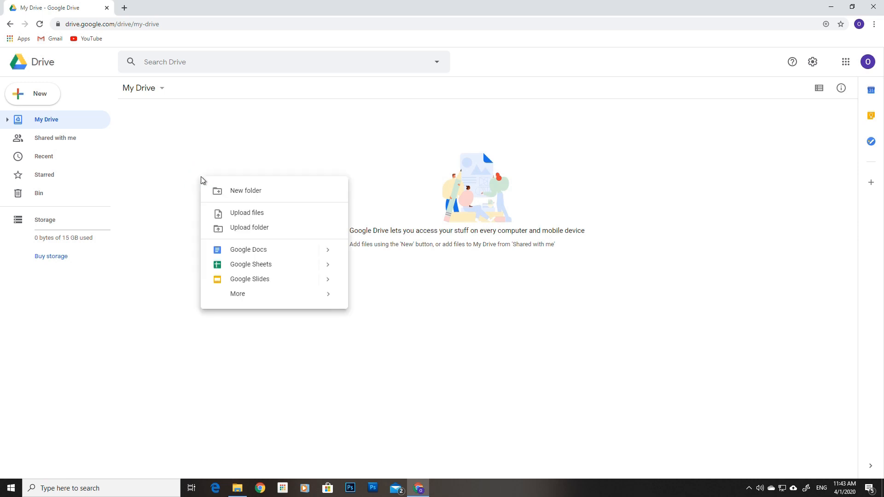
Step: Create a new blank Google Sheets spreadsheet from the Drive New menu
click(239, 265)
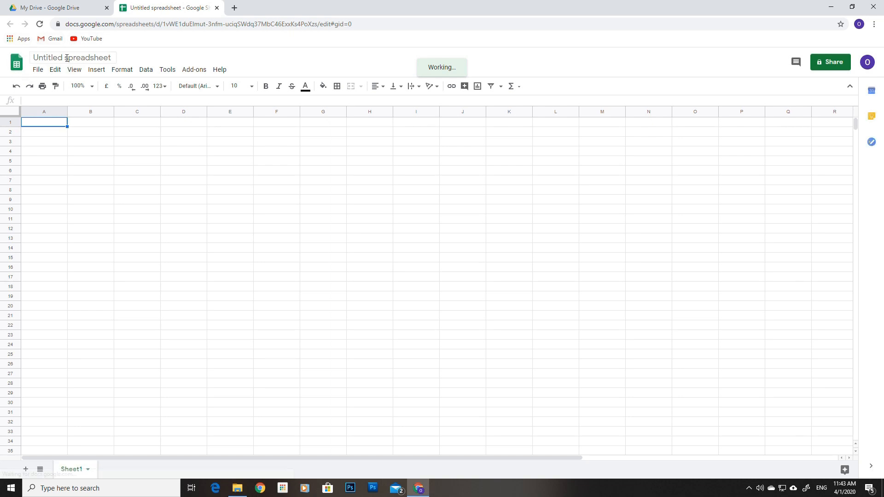
Step: Rename 'Untitled spreadsheet' to 'Basic Formatting'
click(68, 58)
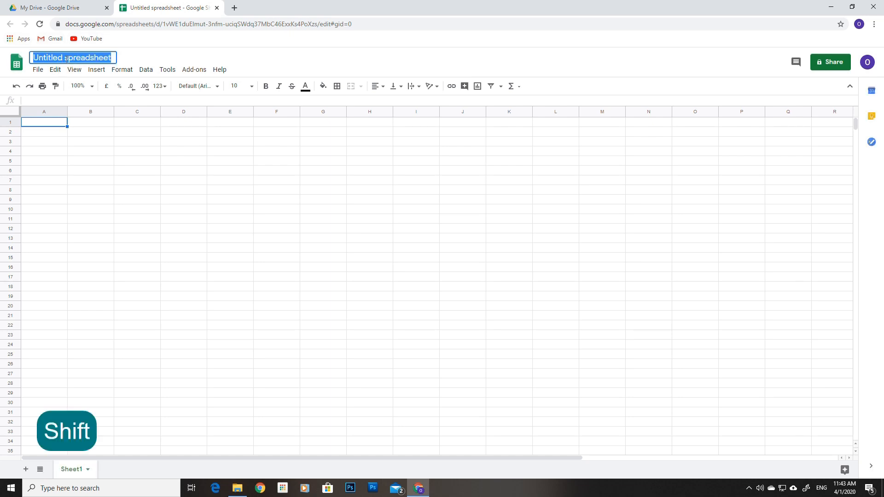
text(Ba)
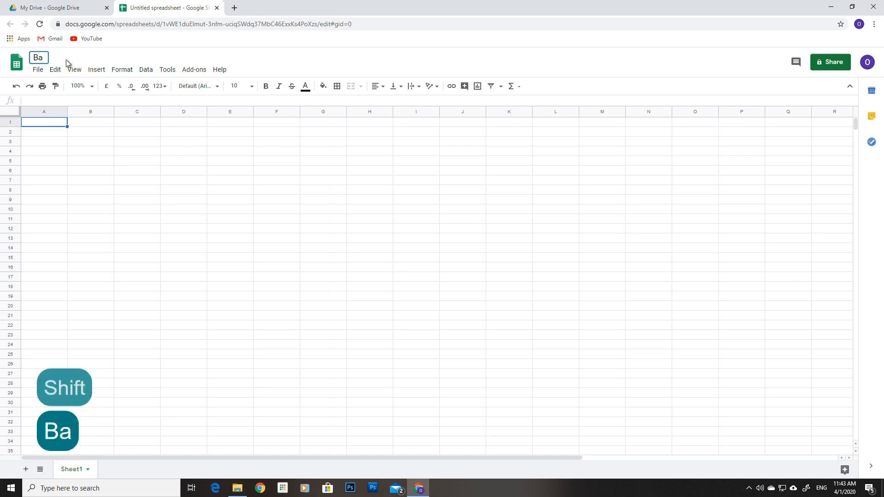
text(sic)
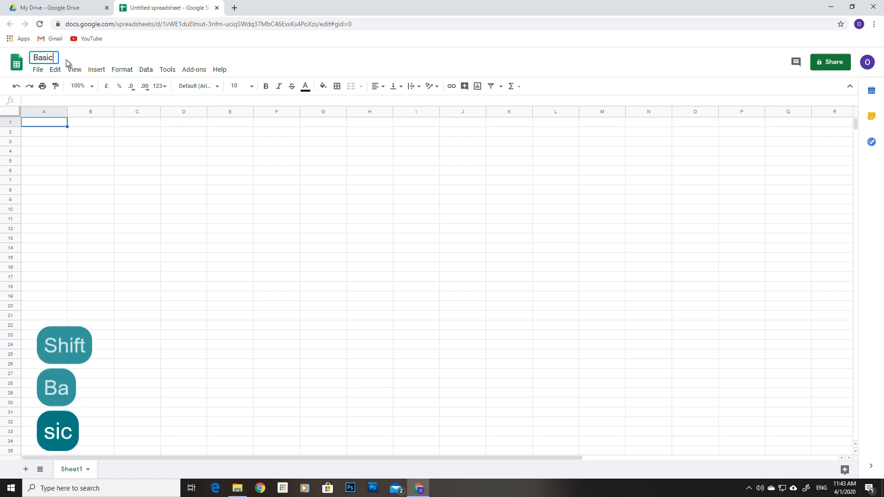
text( F)
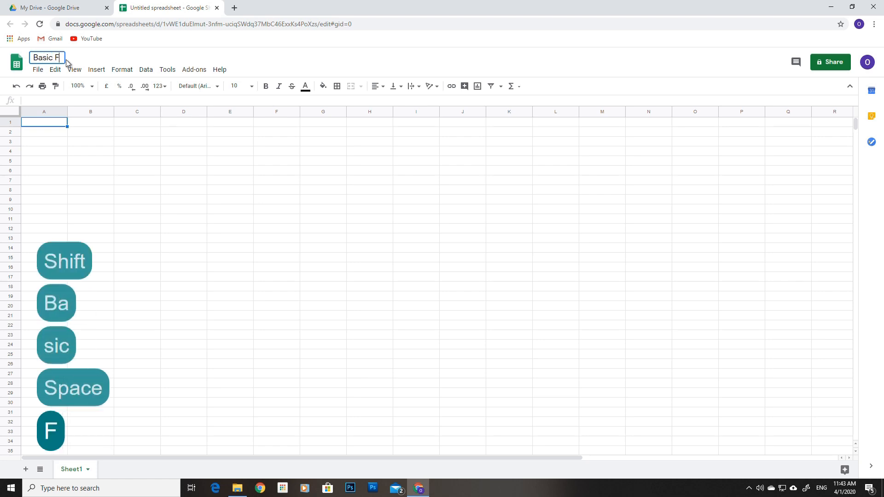
text(orma)
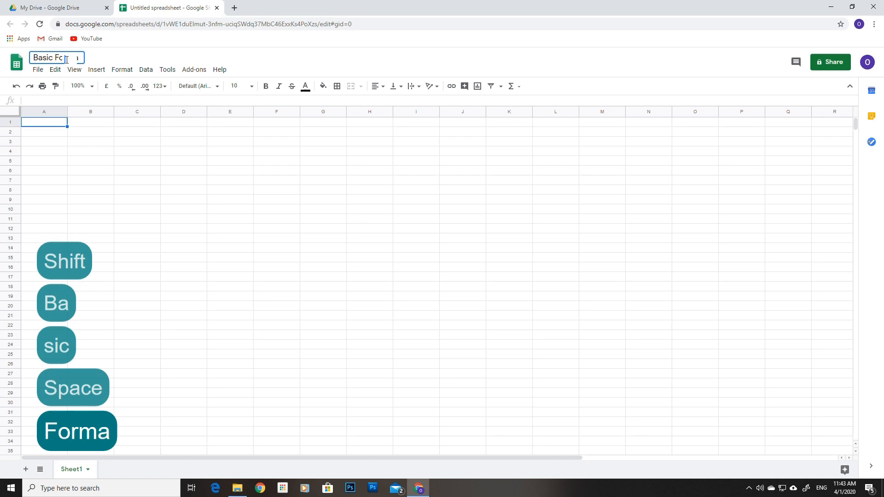
text(tting)
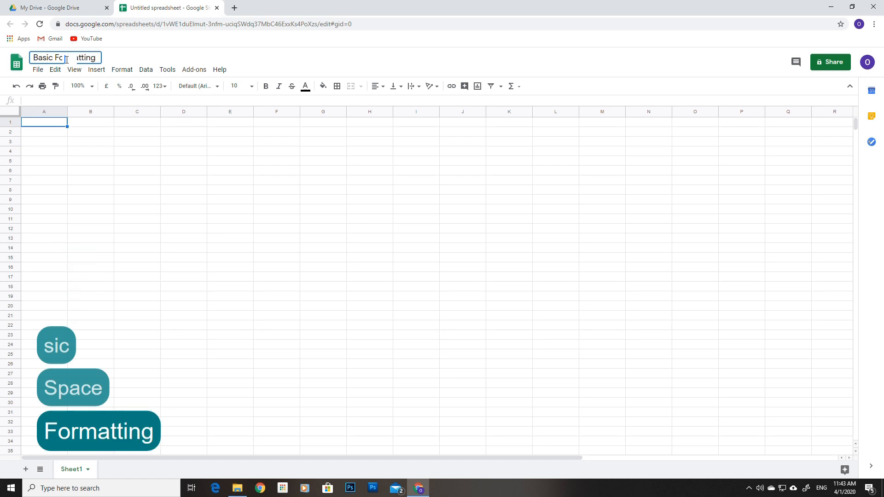
click(51, 133)
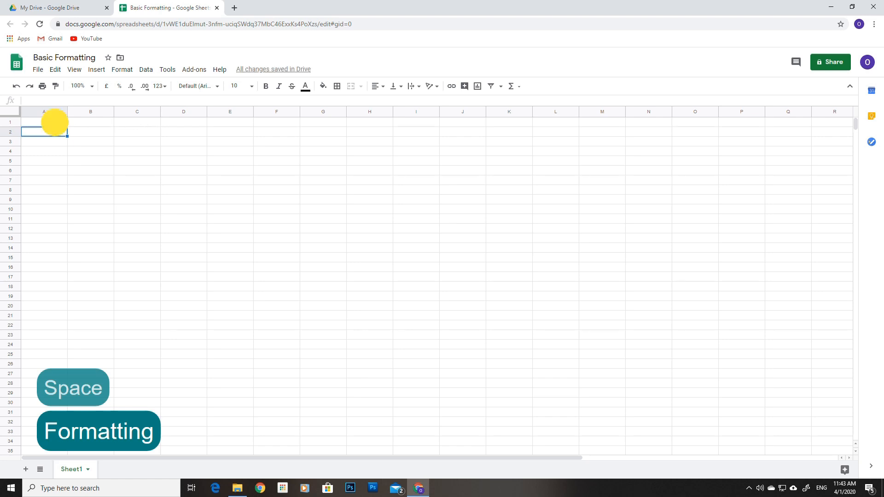
Step: Enter the headers Name, Join Date and Price in A1:C1
click(54, 123)
text(Name)
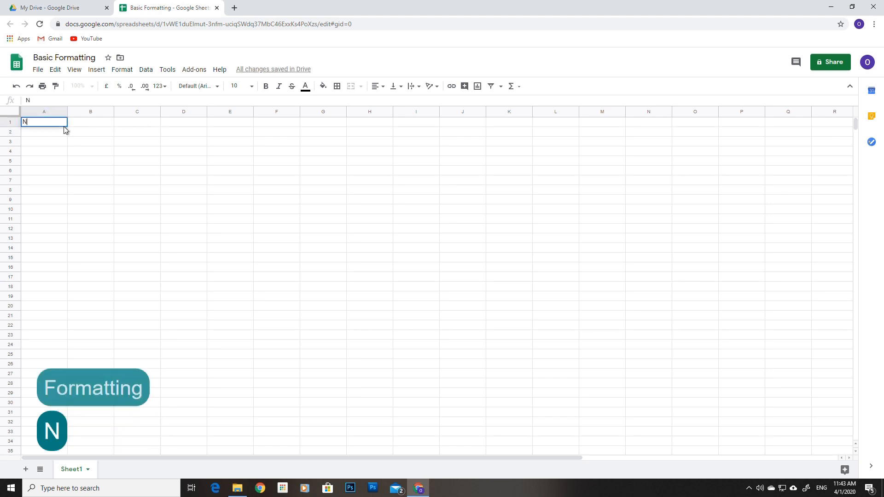
key(Right)
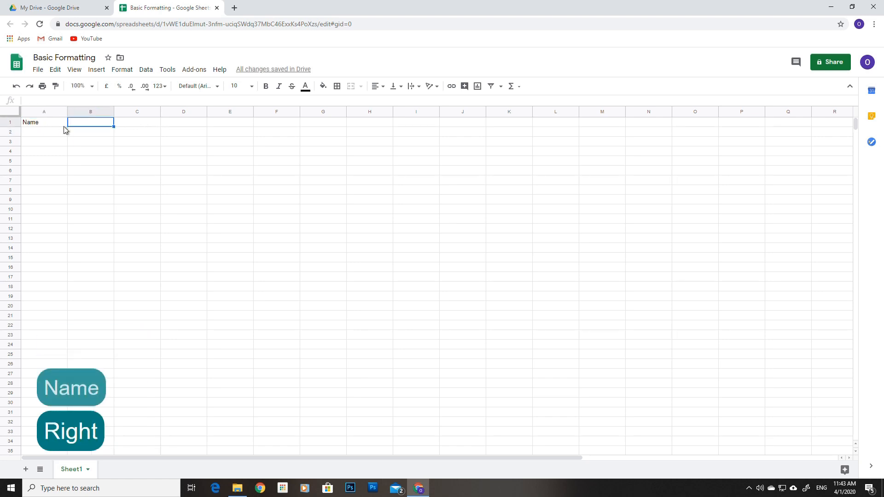
text(Join Date)
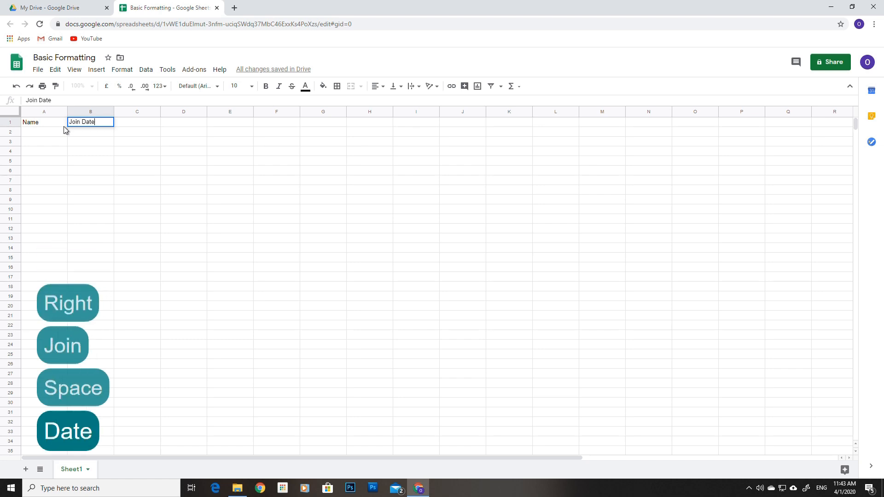
key(Right)
text(Price)
Step: List John, Michael, Jennifer, William and Sofia under Name in A2:A6
key(Left)
key(Left)
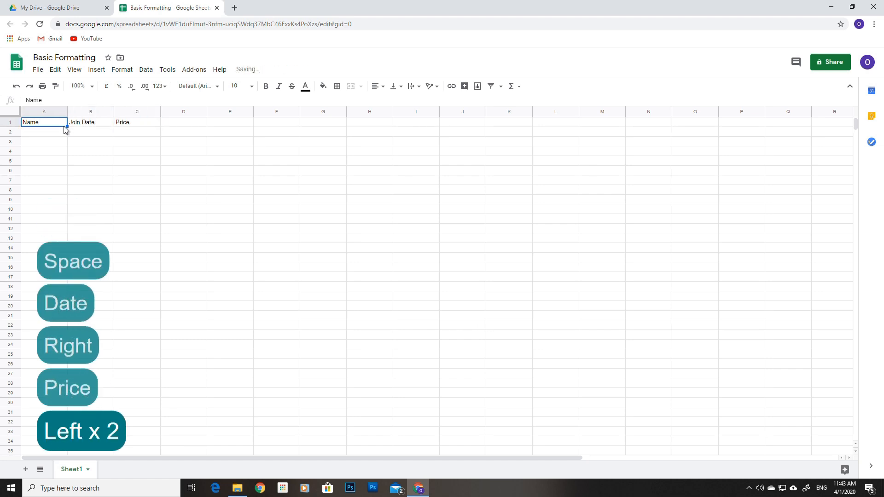
key(Down)
text(John)
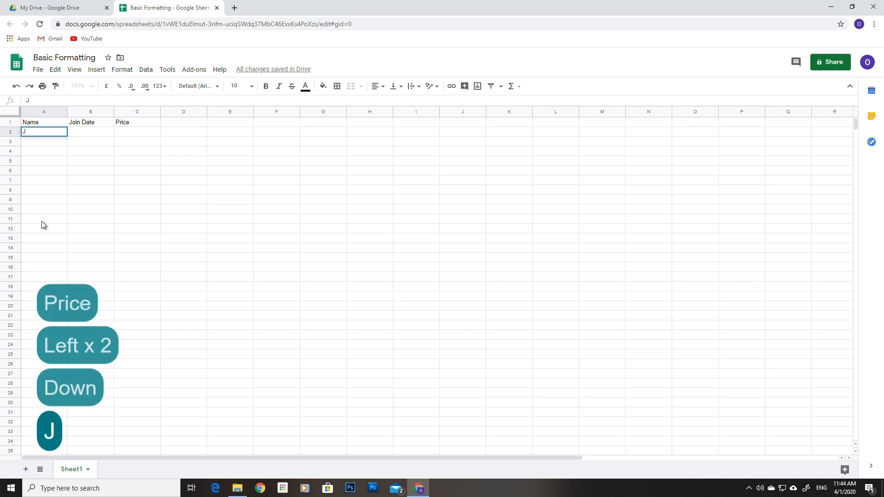
key(Return)
text(Michael)
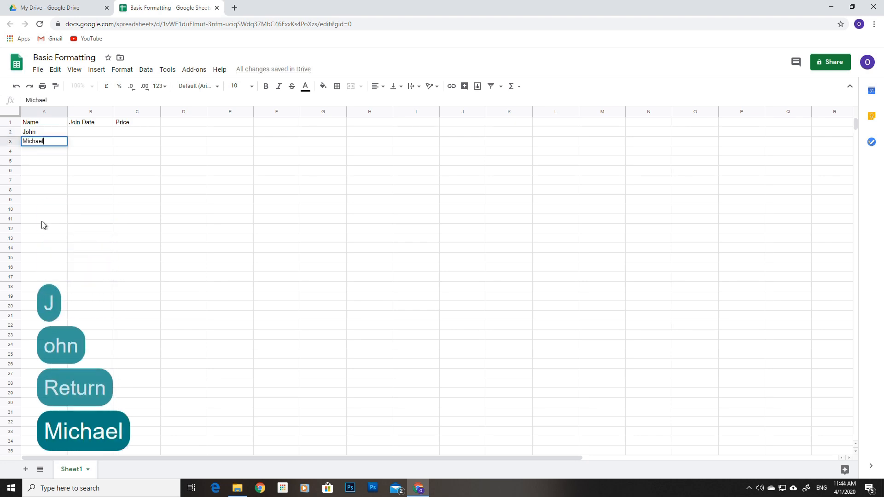
key(Return)
text(Jennifer)
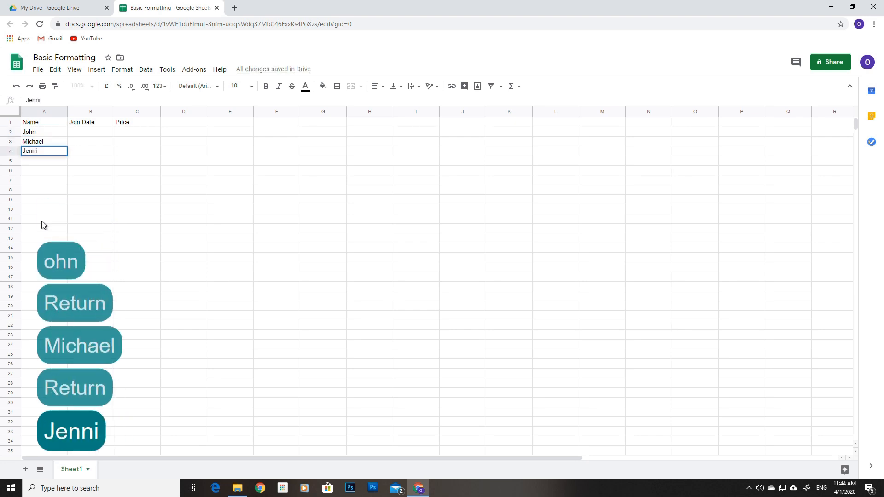
key(Return)
text(William)
key(Return)
text(Sofia)
key(Return)
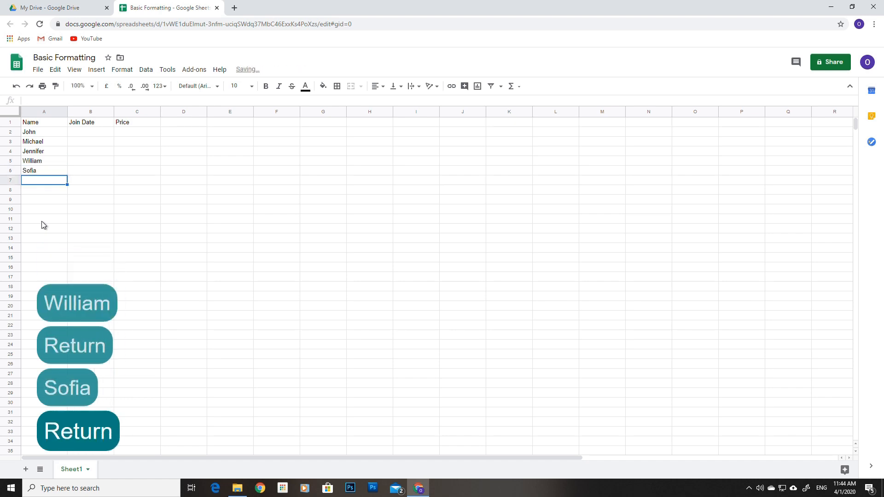
key(Right)
key(Up)
key(Up)
key(Up)
key(Up)
key(Up)
Step: Enter join dates 3/3/2020, 5/12/2019, 30/12/2019, 1/4/2020 and 30/3/2020 in B2:B6
text(3/3/2020)
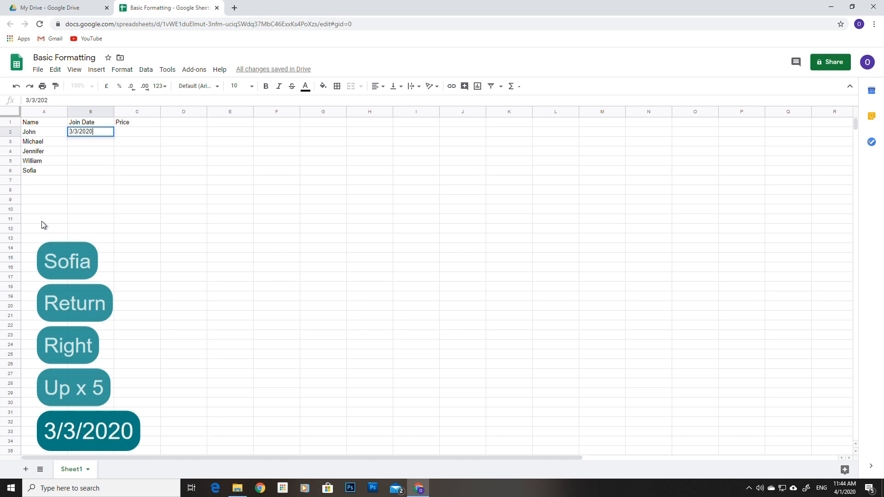
key(Return)
text(5/12/2019)
key(Return)
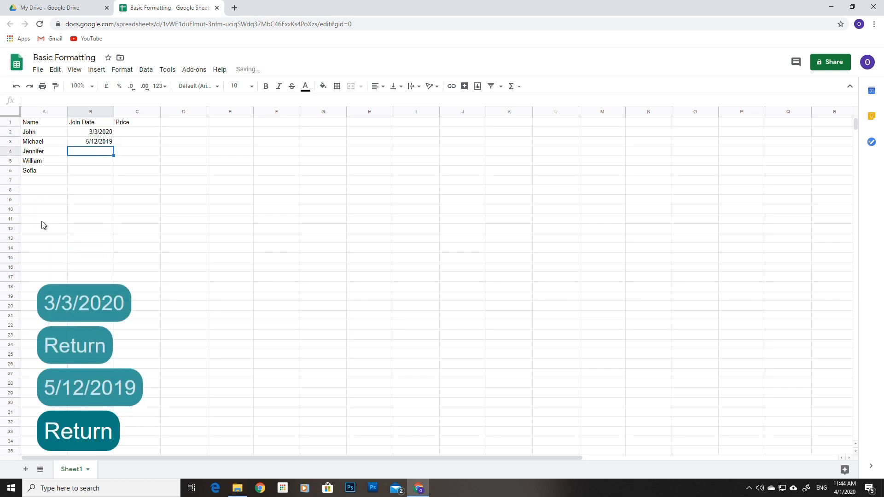
text(30/12/2019)
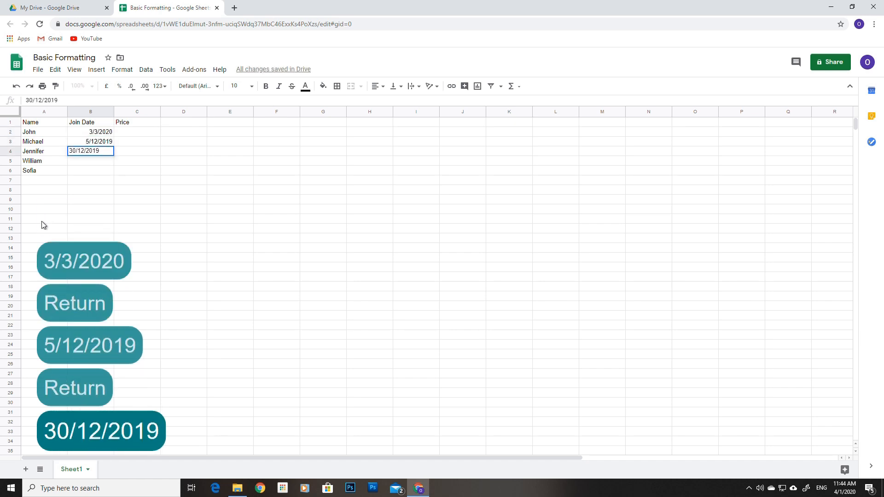
key(Return)
text(1/4/2020)
key(Return)
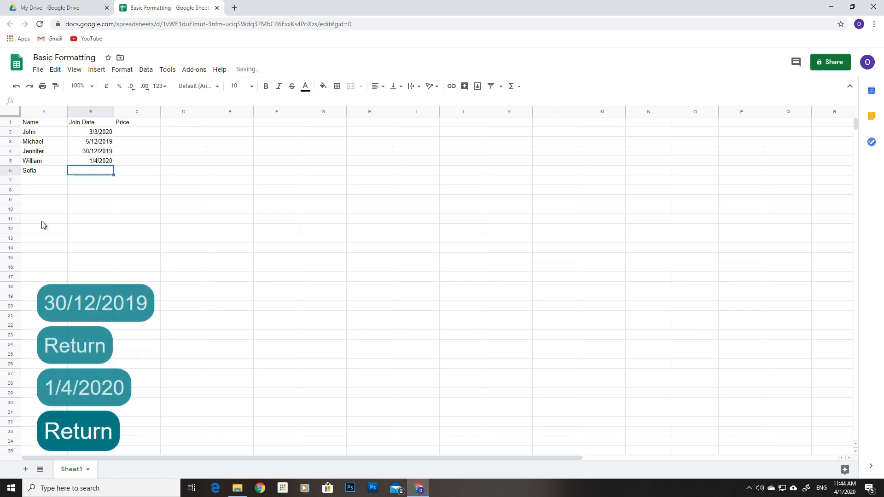
text(30/3/2020)
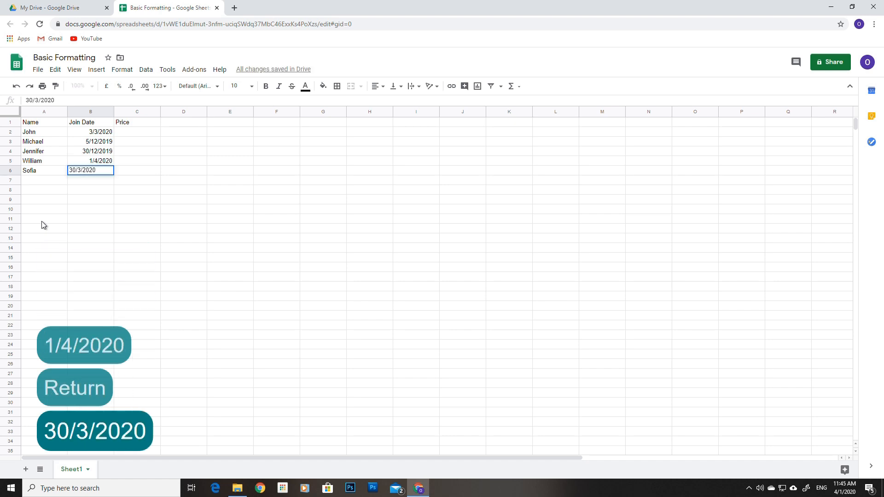
key(Return)
Step: Enter prices 50, 40, 30, 50 and 10 in C2:C6
key(Right)
key(Up)
key(Up)
key(Up)
key(Up)
key(Up)
text(50)
key(Return)
text(40)
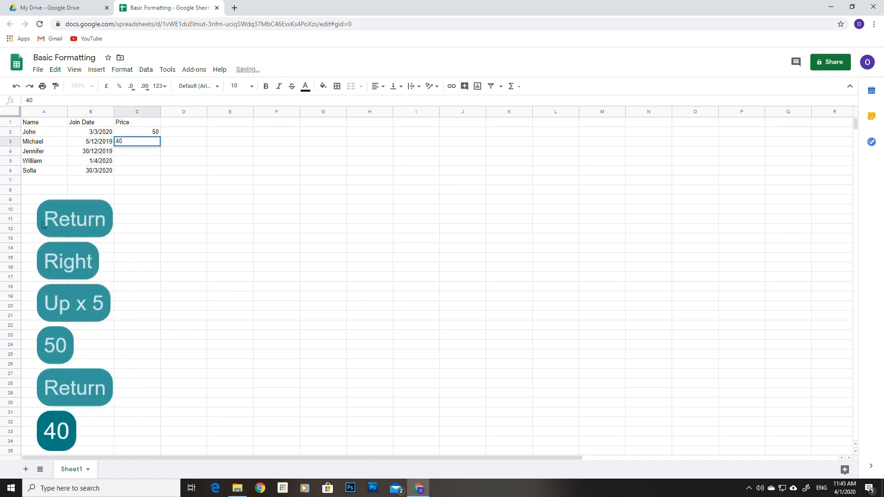
key(Return)
text(30)
key(Return)
text(50)
key(Return)
text(10)
key(Return)
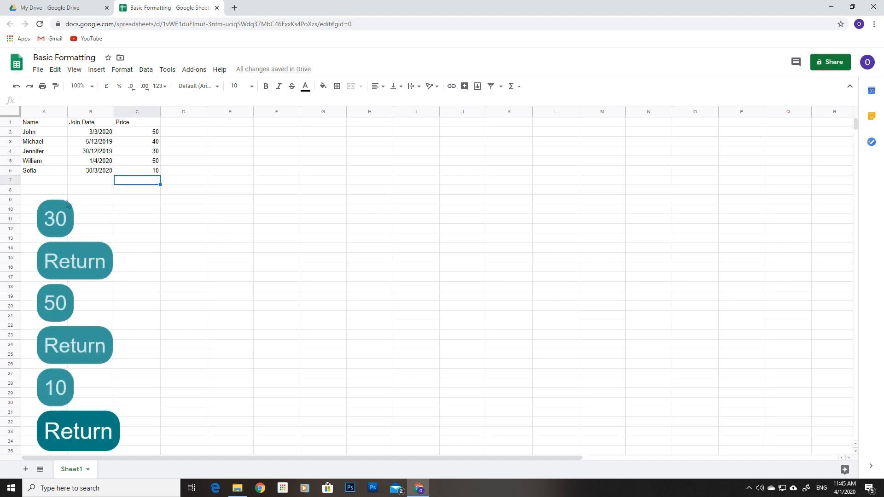
Step: Select the prices in C2:C6 and bring up the More Formats currency options
drag(146, 131, 144, 169)
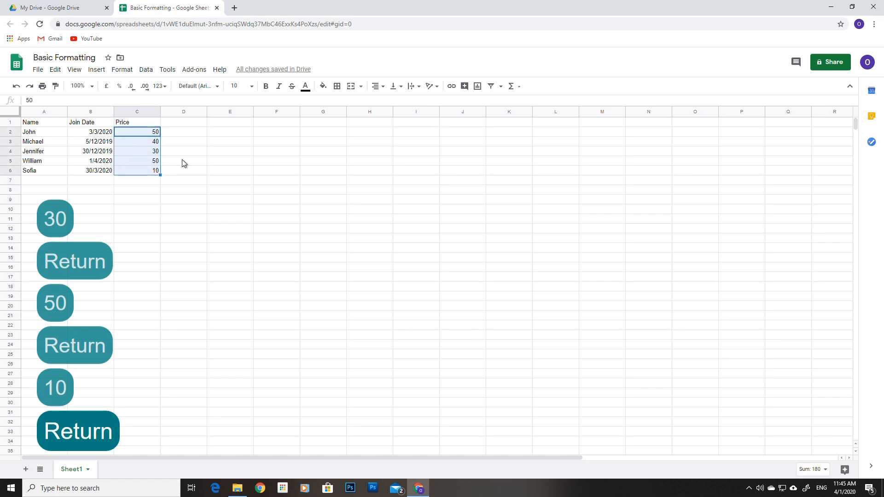
click(164, 87)
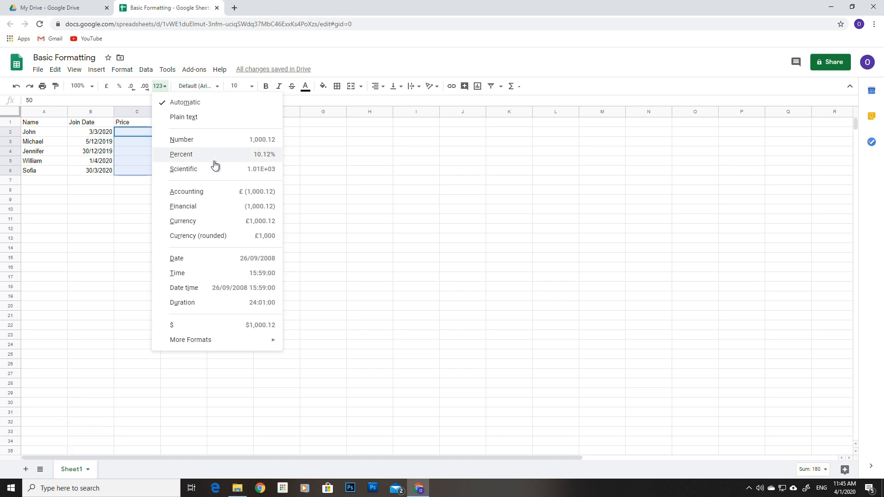
mouse_move(205, 340)
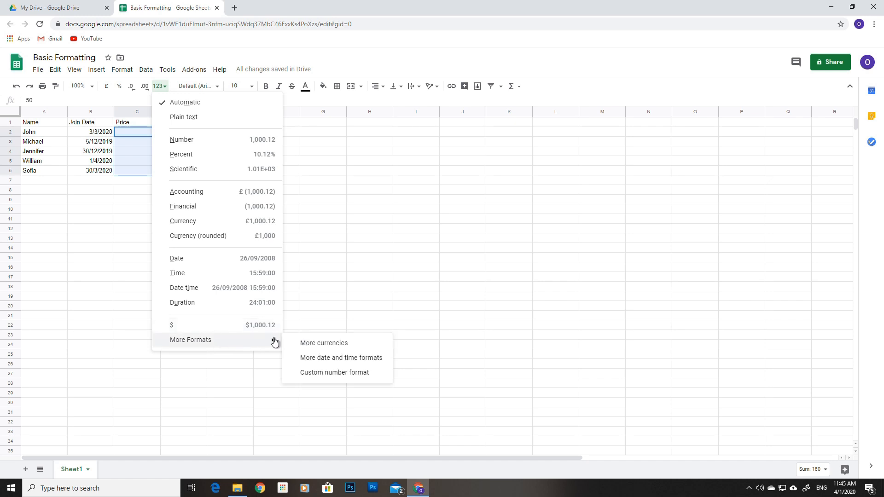
Step: Format C2:C6 as $1,000.00-style dollar currency, showing $50.00 through $10.00
click(322, 344)
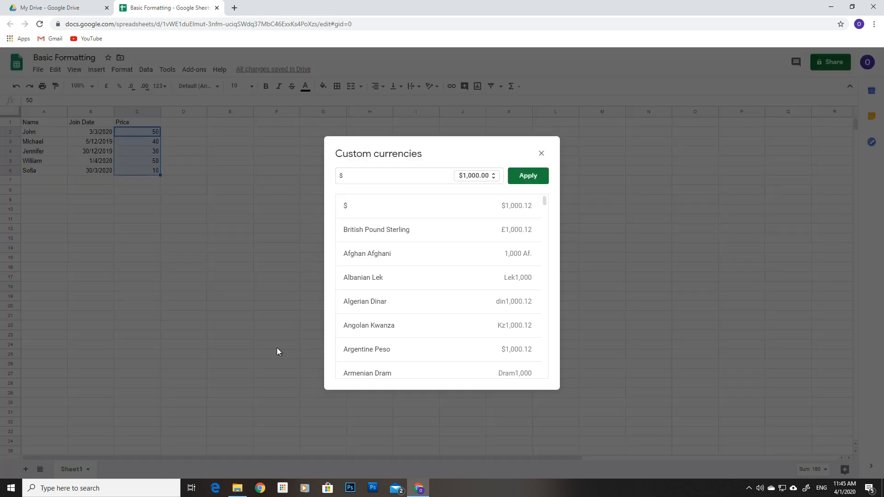
scroll(449, 264, down, 11)
scroll(448, 263, down, 13)
drag(543, 258, 555, 338)
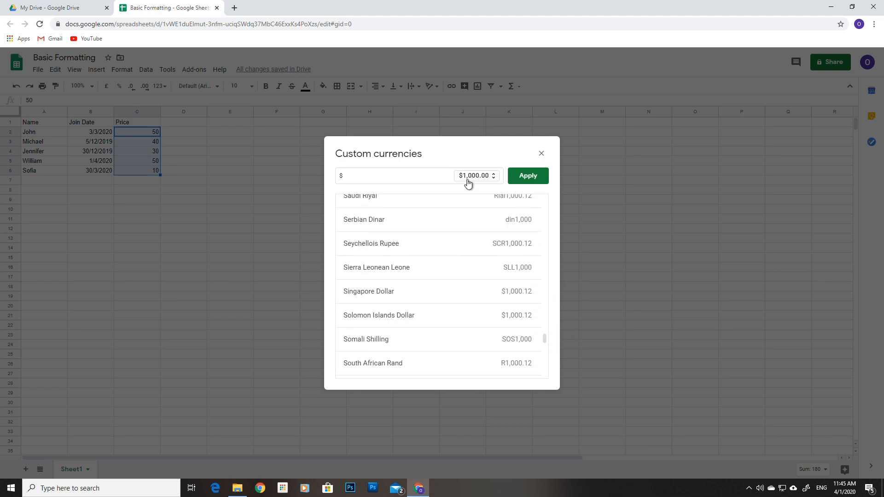
click(528, 175)
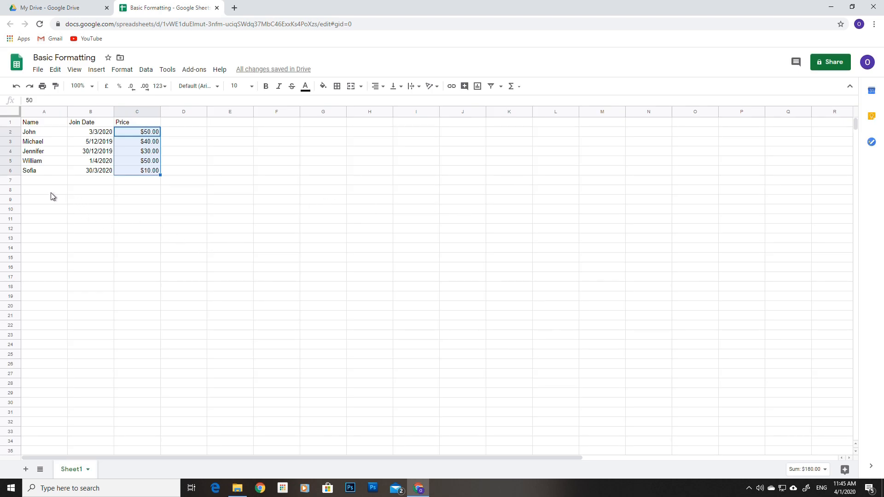
Step: Apply the green alternating-colour style to A1:C6, keeping the header row and no footer
drag(44, 123, 147, 172)
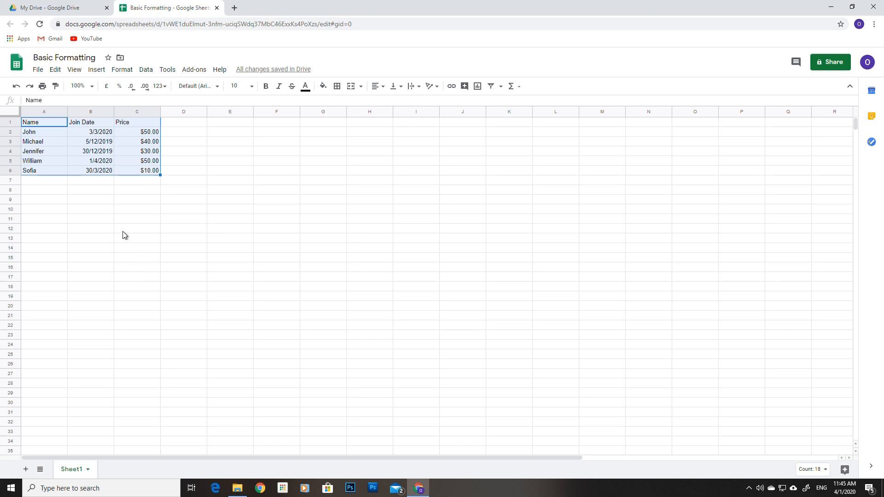
click(122, 70)
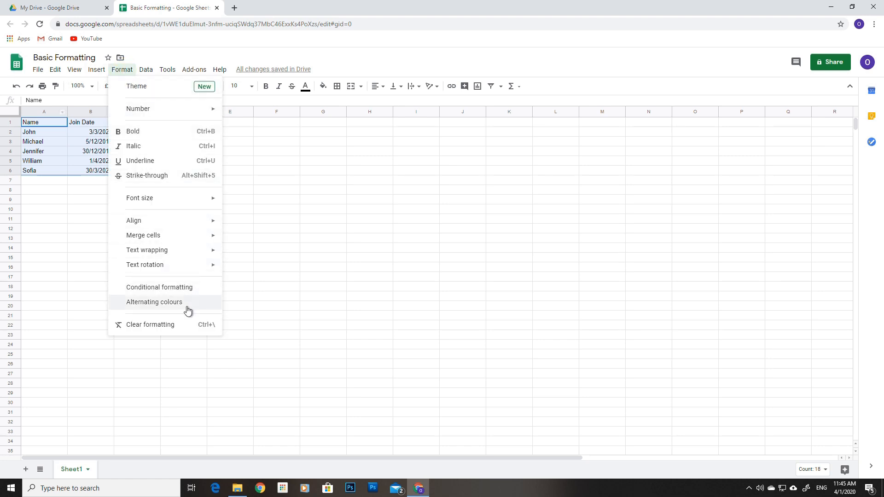
click(155, 303)
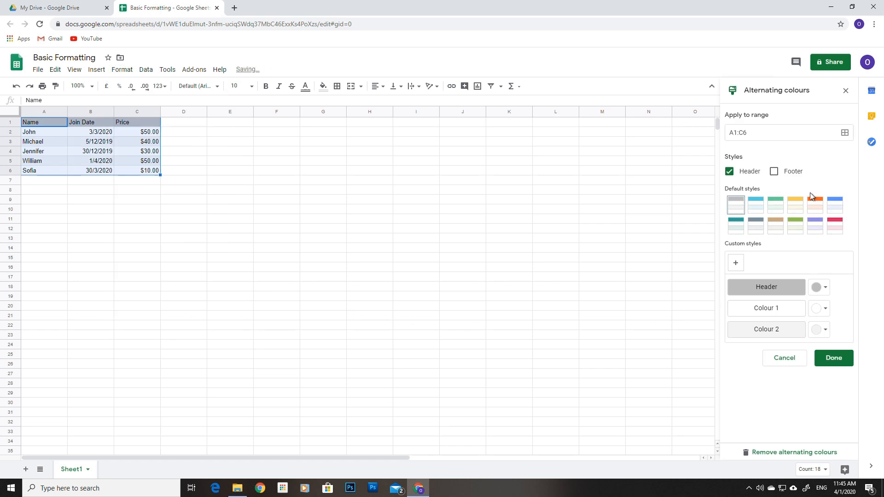
click(777, 207)
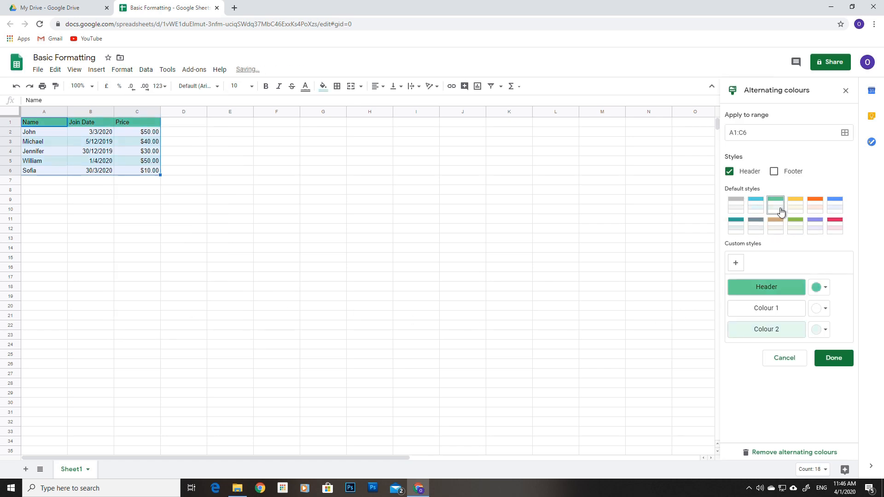
click(729, 172)
click(729, 173)
click(775, 173)
click(776, 174)
Step: Keep the first row band white and finish the alternating colours
click(824, 309)
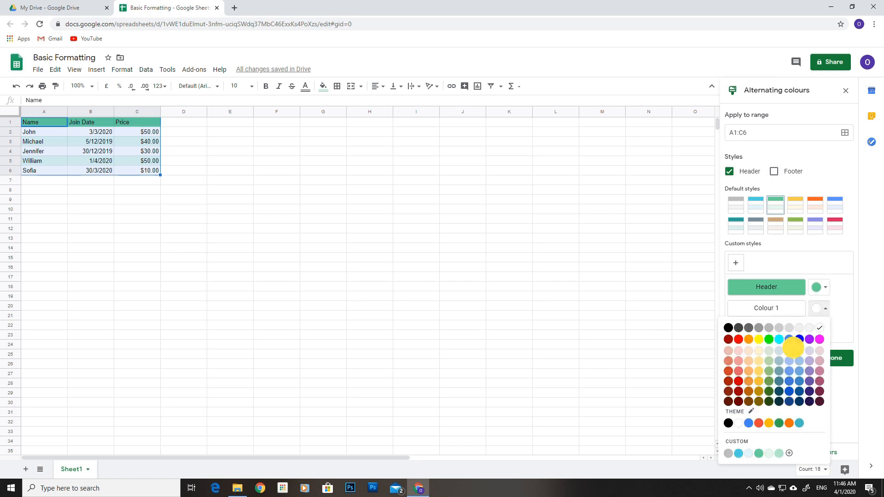
click(789, 351)
click(826, 314)
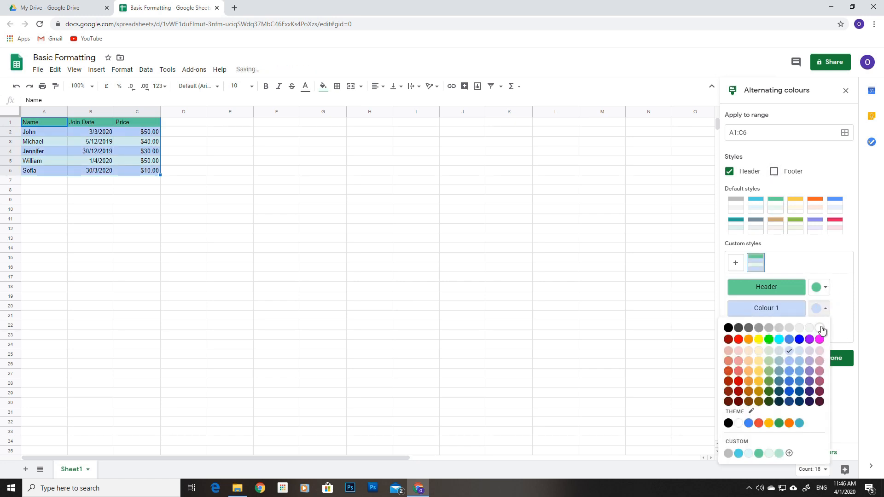
click(823, 328)
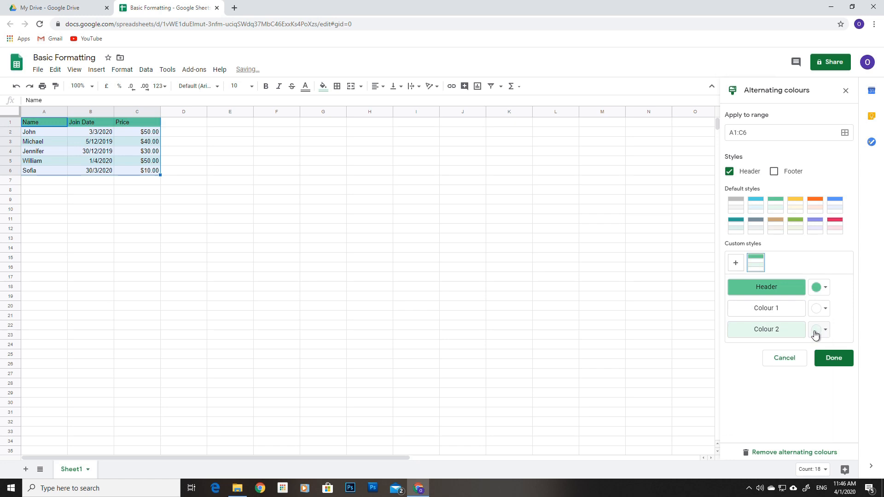
click(840, 361)
click(74, 201)
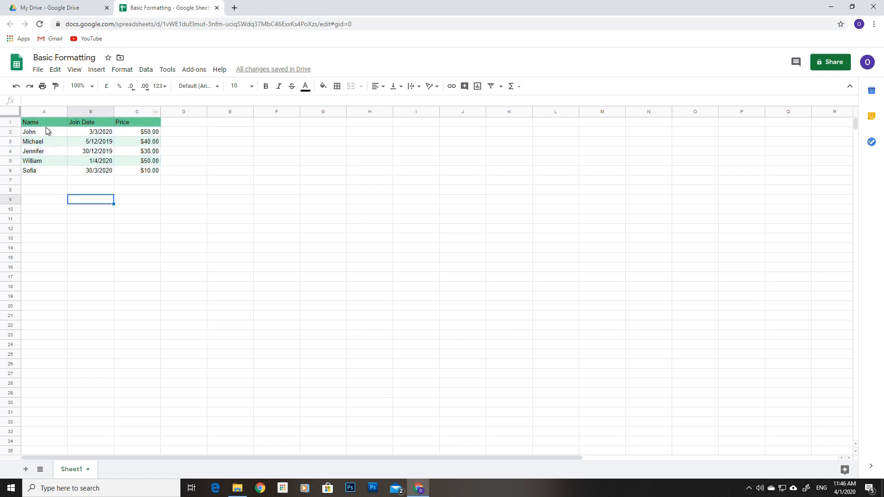
Step: Set the Name, Join Date and Price headings to font size 14
drag(43, 126, 138, 123)
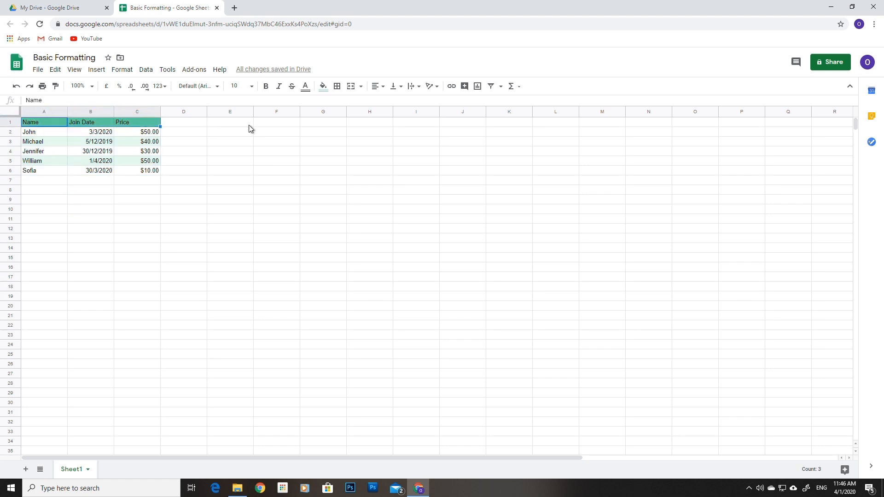
click(251, 88)
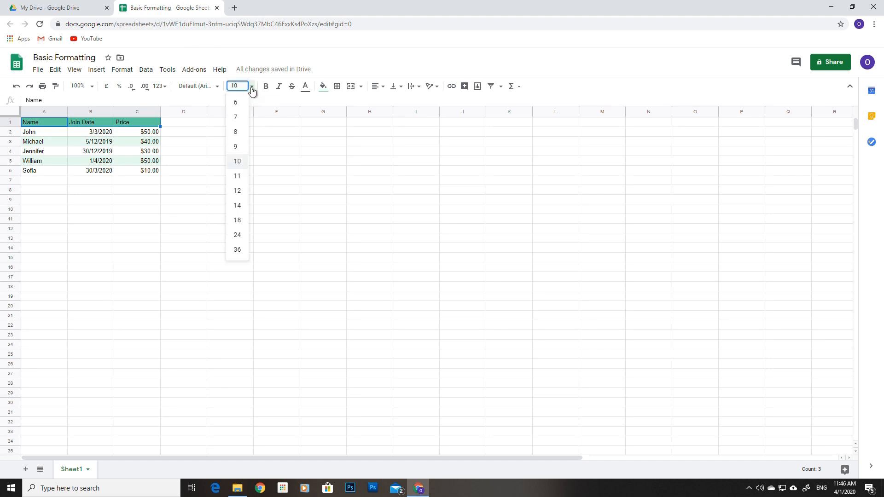
click(237, 247)
click(251, 88)
click(239, 202)
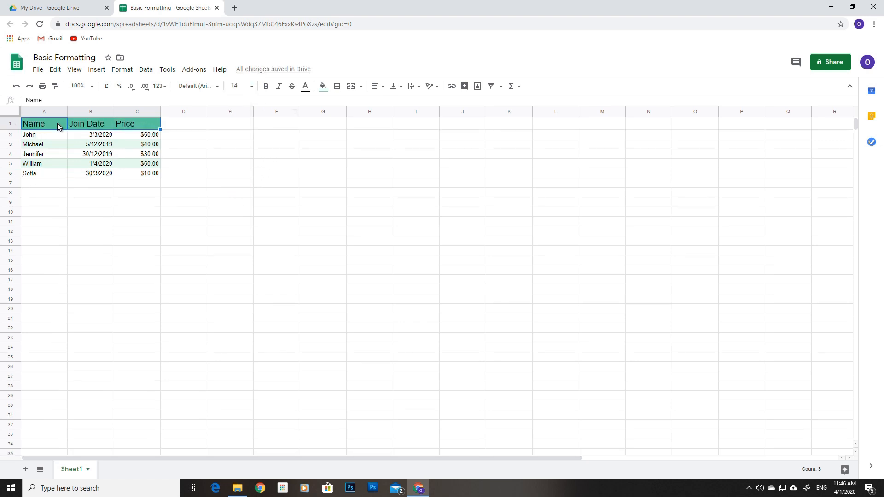
Step: Auto-fit columns A, B and C to their contents
double_click(67, 111)
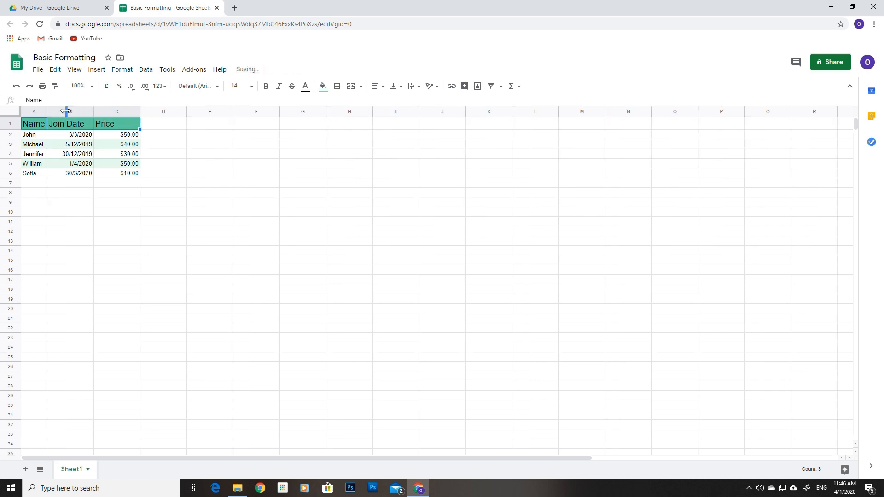
drag(52, 107, 72, 109)
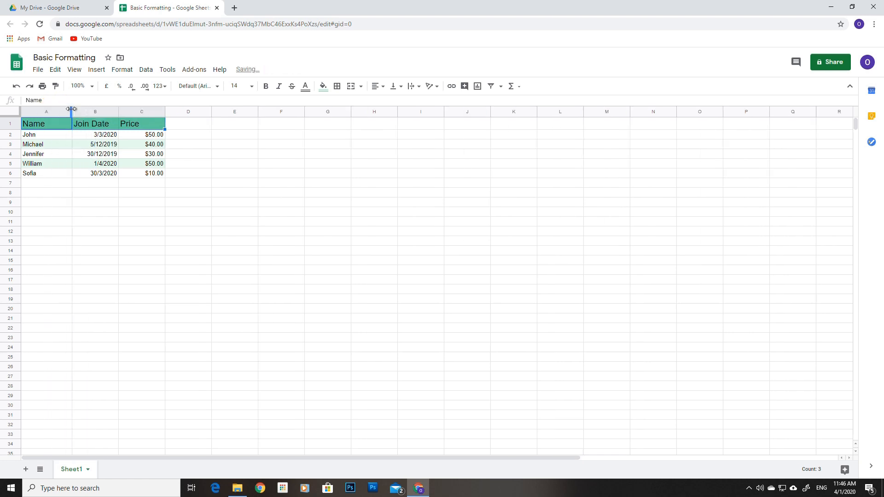
double_click(118, 111)
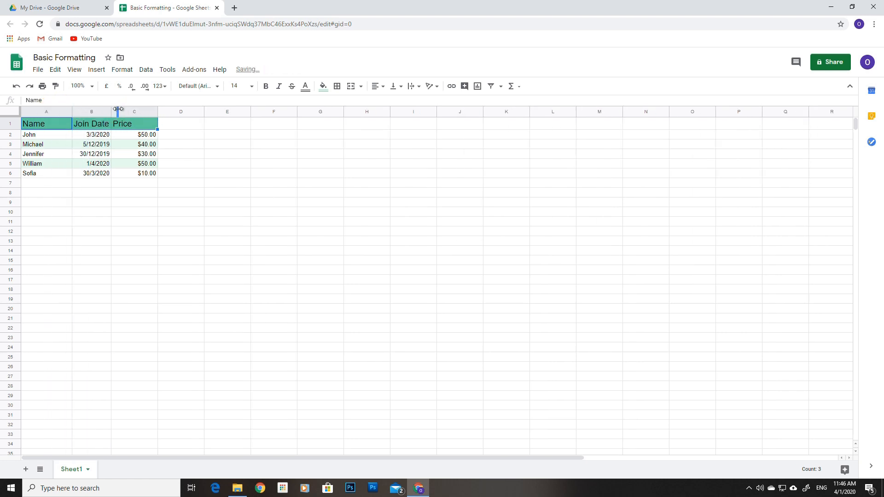
double_click(157, 112)
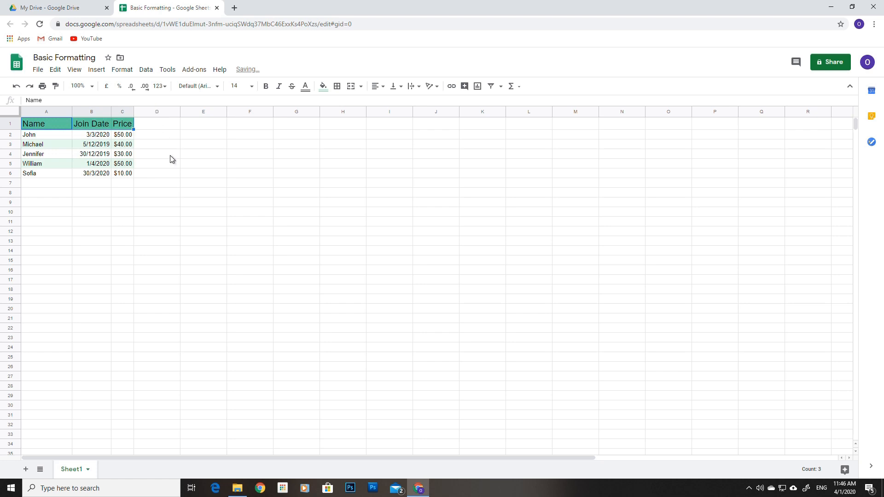
Step: Give table A1:C6 a thick outer border
click(51, 272)
drag(38, 125, 131, 178)
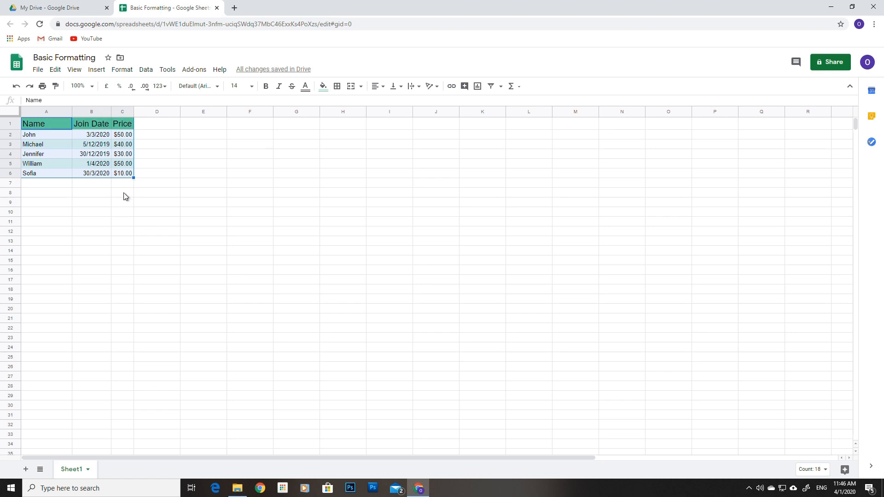
click(337, 87)
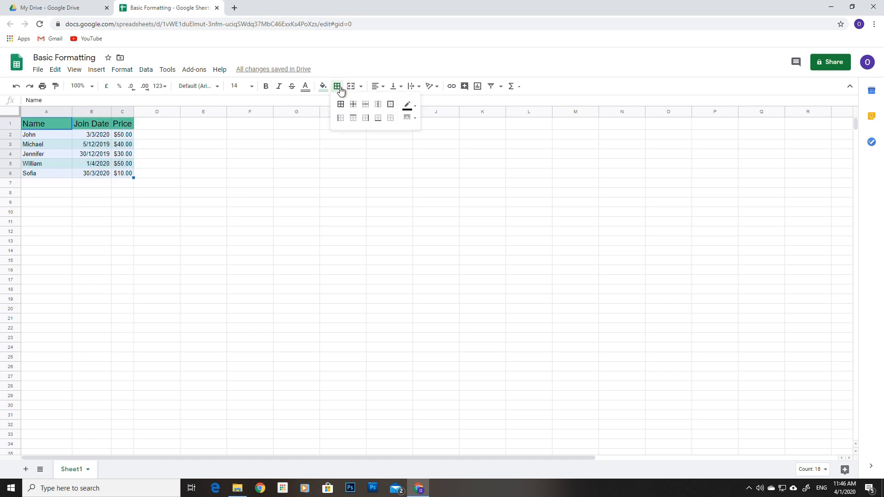
click(390, 105)
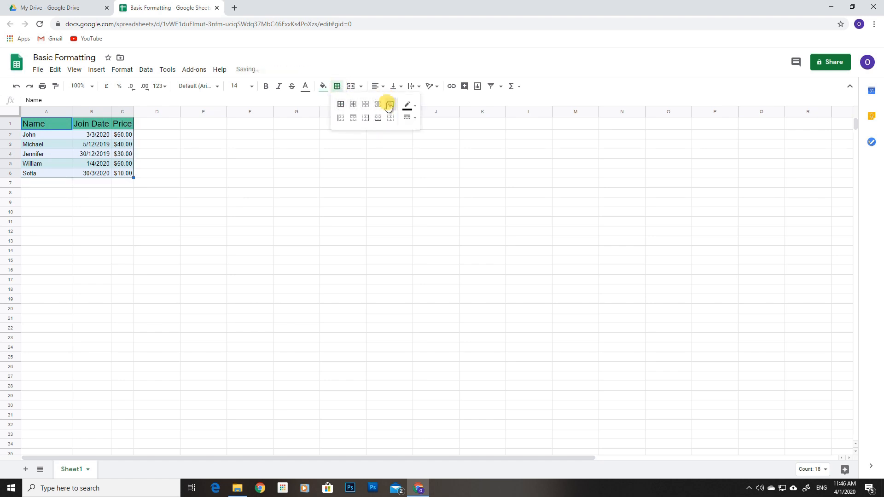
click(415, 106)
click(416, 107)
click(417, 120)
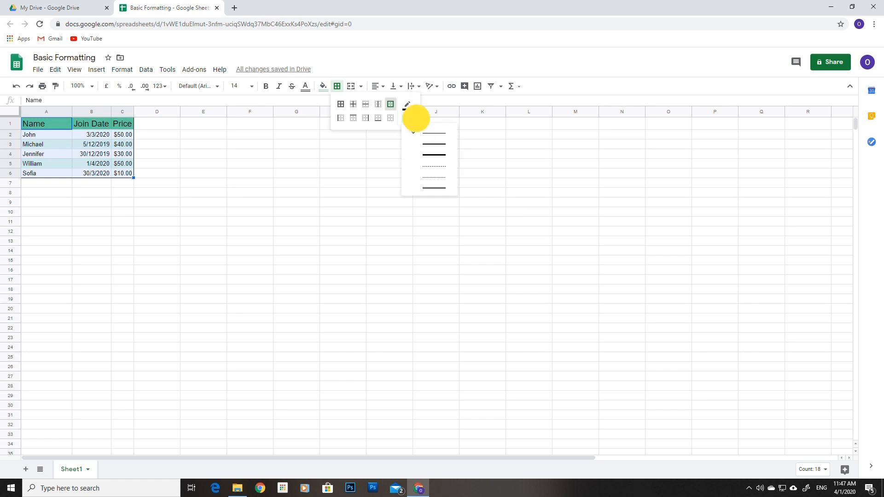
click(443, 155)
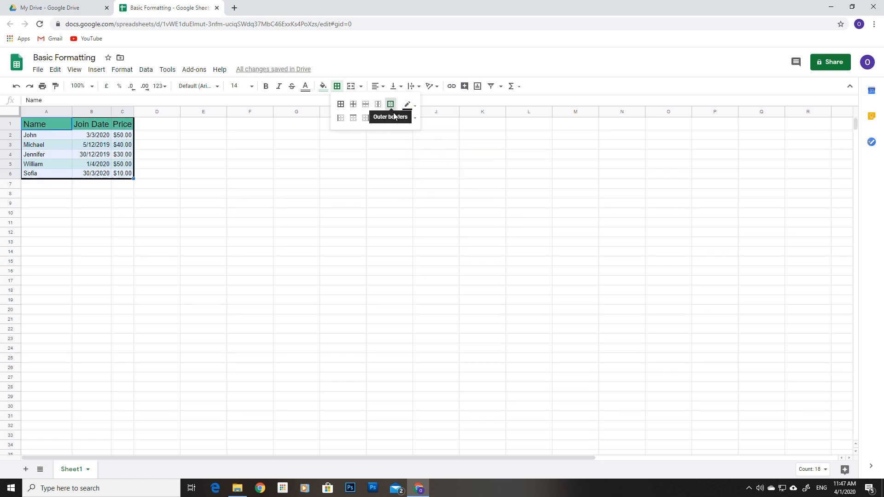
click(161, 165)
Step: Add thin black horizontal borders between the rows of A1:C6
drag(35, 125, 132, 174)
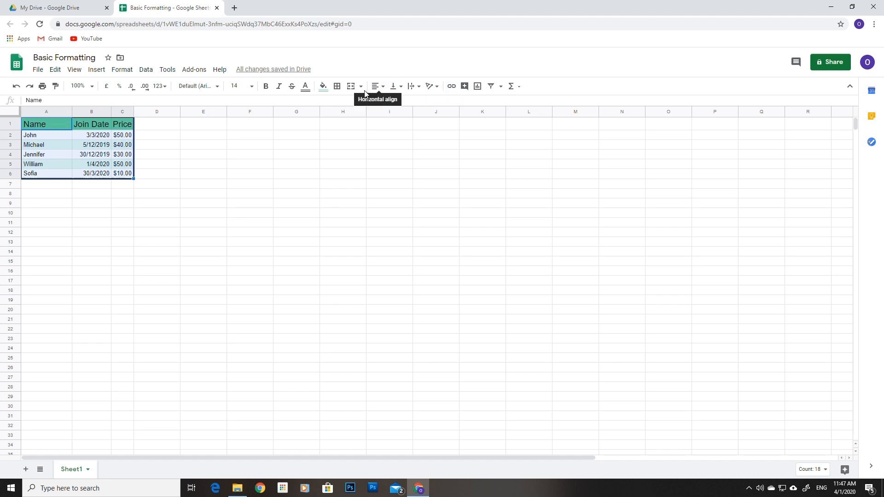
click(337, 86)
click(413, 107)
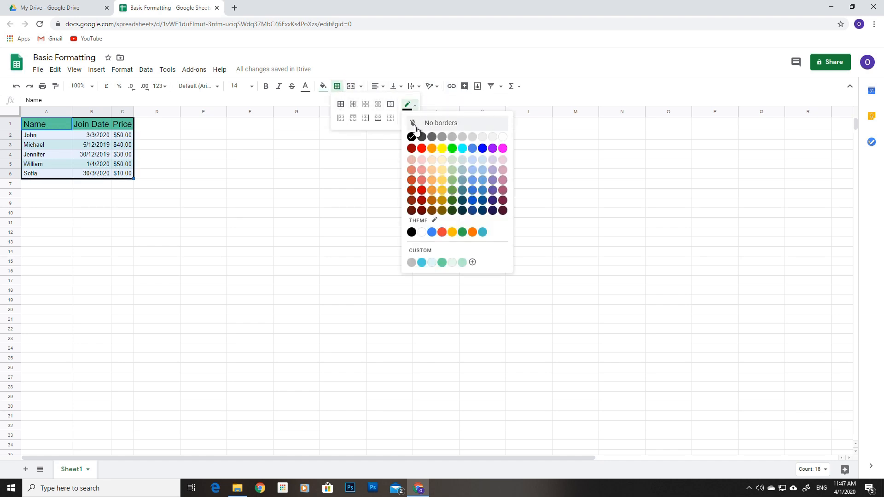
click(412, 136)
click(409, 118)
click(432, 132)
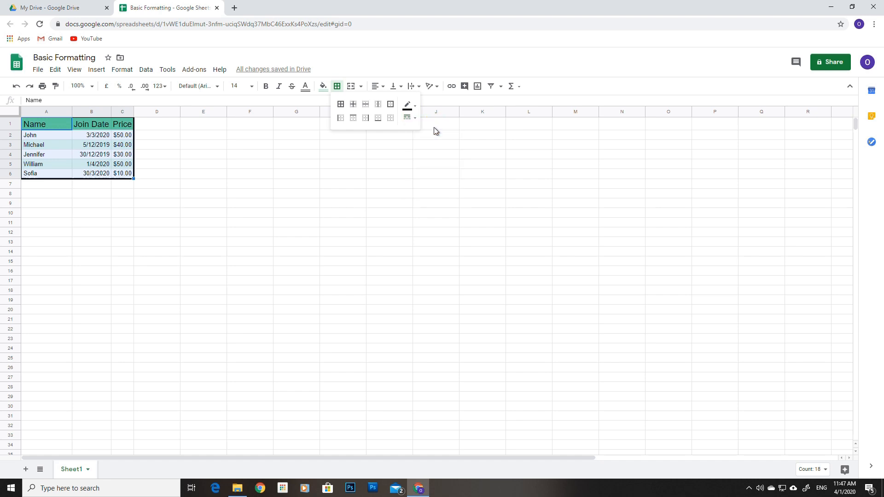
click(366, 110)
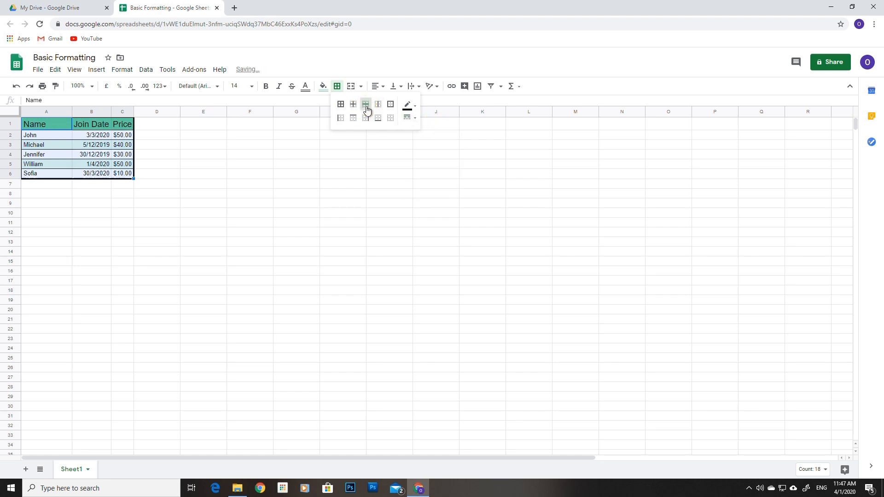
click(202, 165)
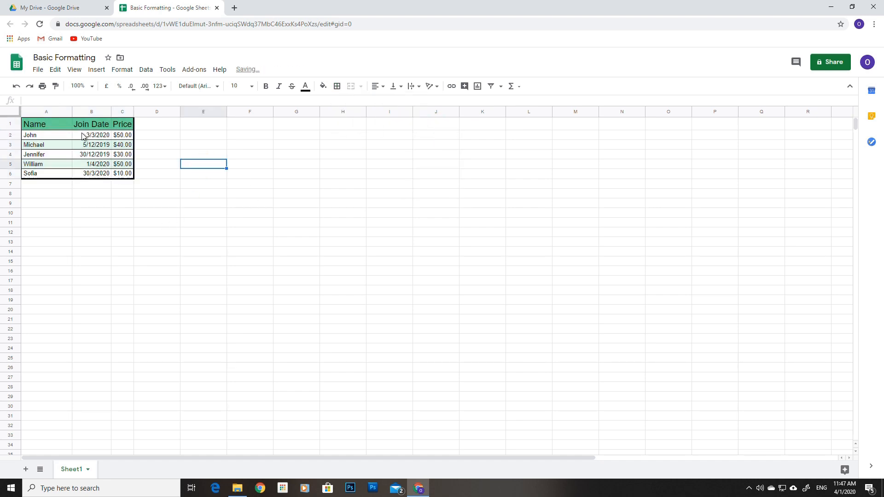